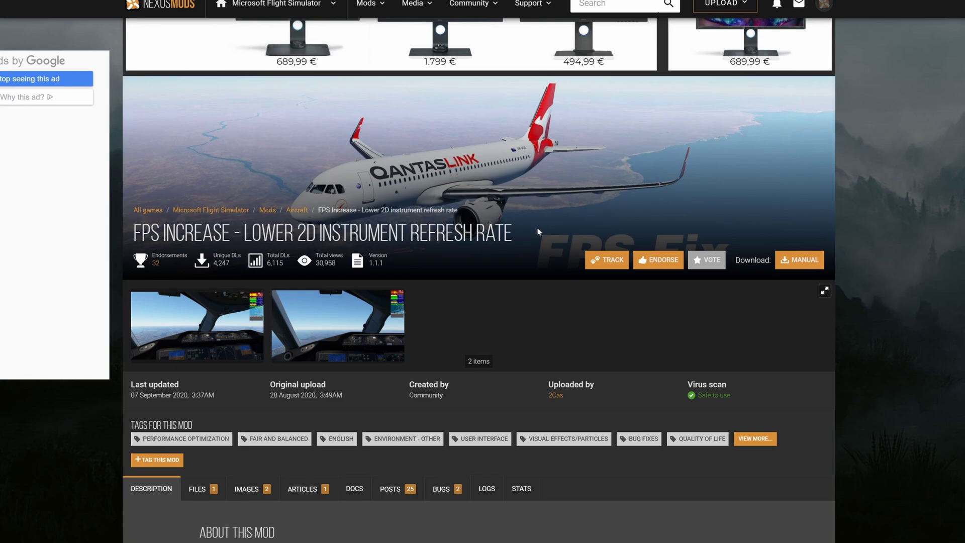
Start the manual download of the "FPS Increase - Lower 2D Instrument Refresh Rate" mod from its Nexus Mods page
scroll(540, 231, "down", 1)
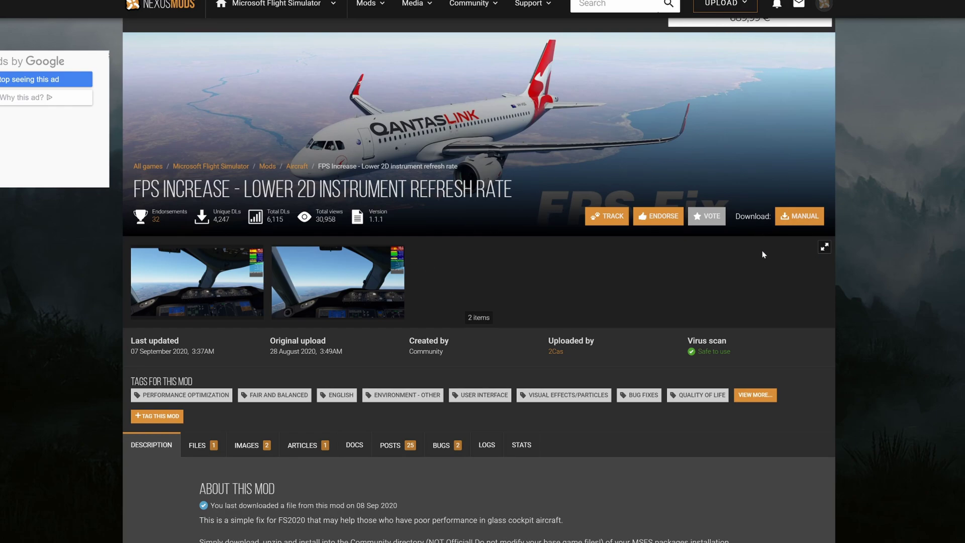
left_click(782, 223)
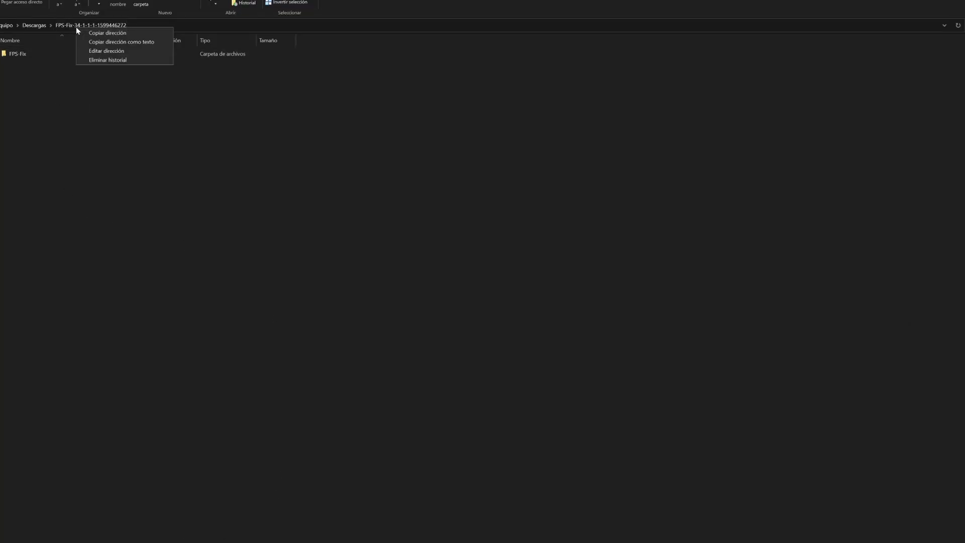
Copy the extracted FPS-Fix folder into Microsoft Flight Simulator's Community packages folder and locate it there
left_click(34, 54)
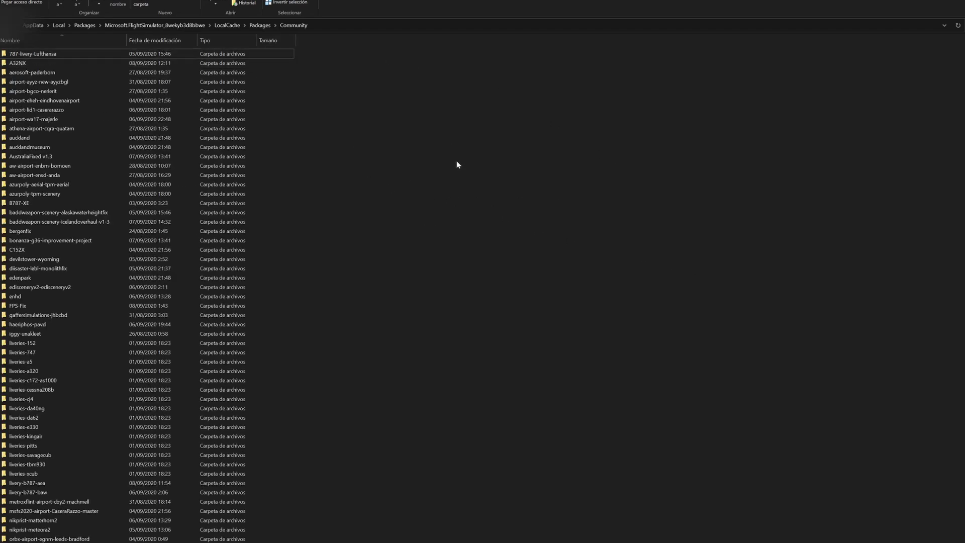
right_click(433, 191)
left_click(410, 324)
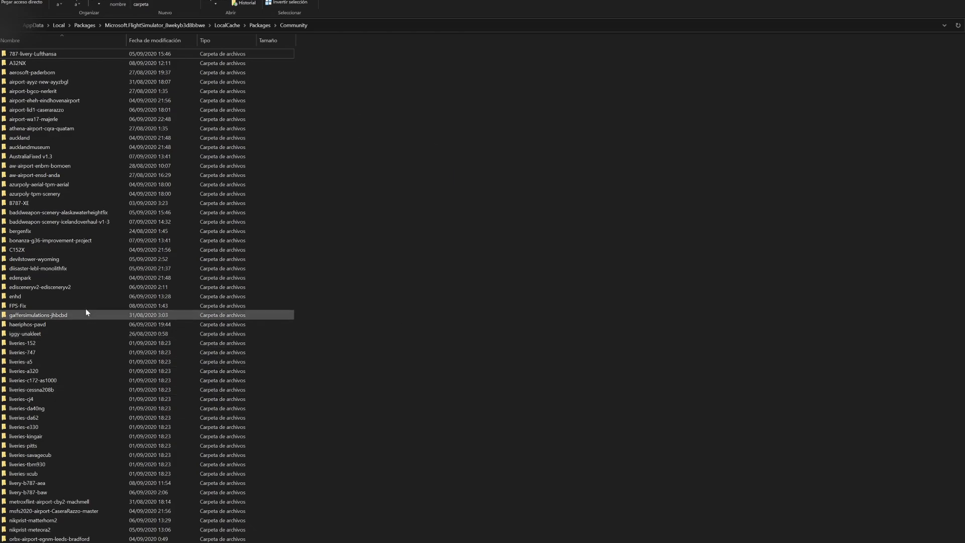
left_click(22, 307)
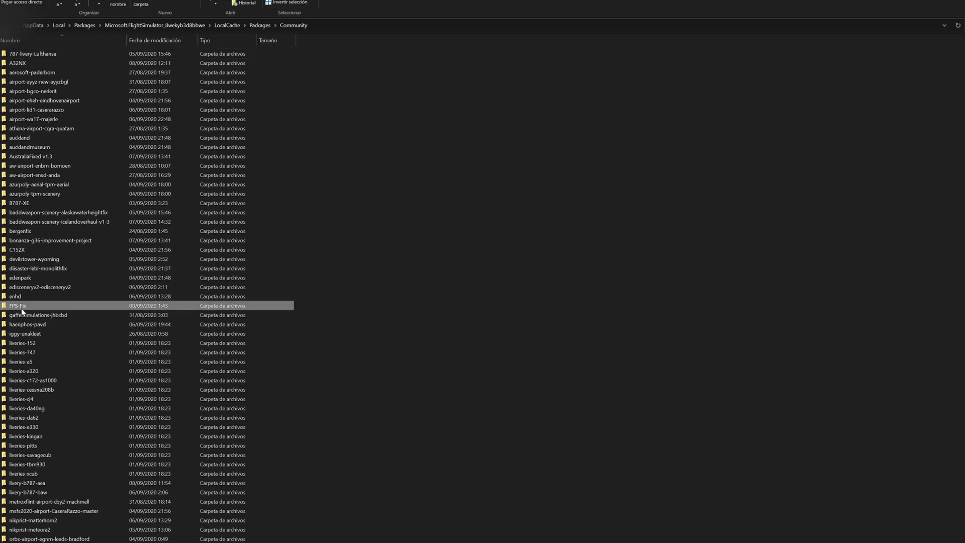
left_click(737, 263)
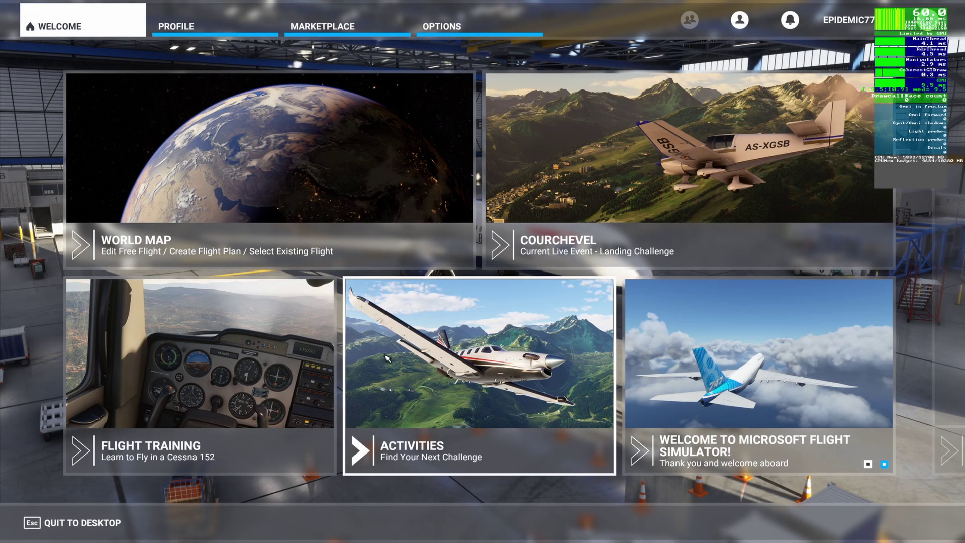
In Microsoft Flight Simulator's World Map, open the A320neo British Airways' FPS options and set Display Refresh to Medium
left_click(351, 210)
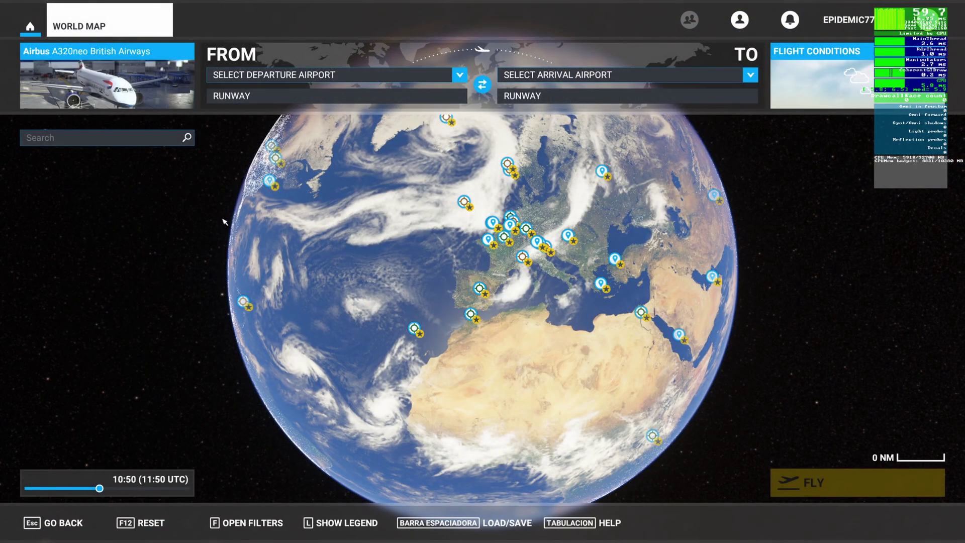
left_click(139, 97)
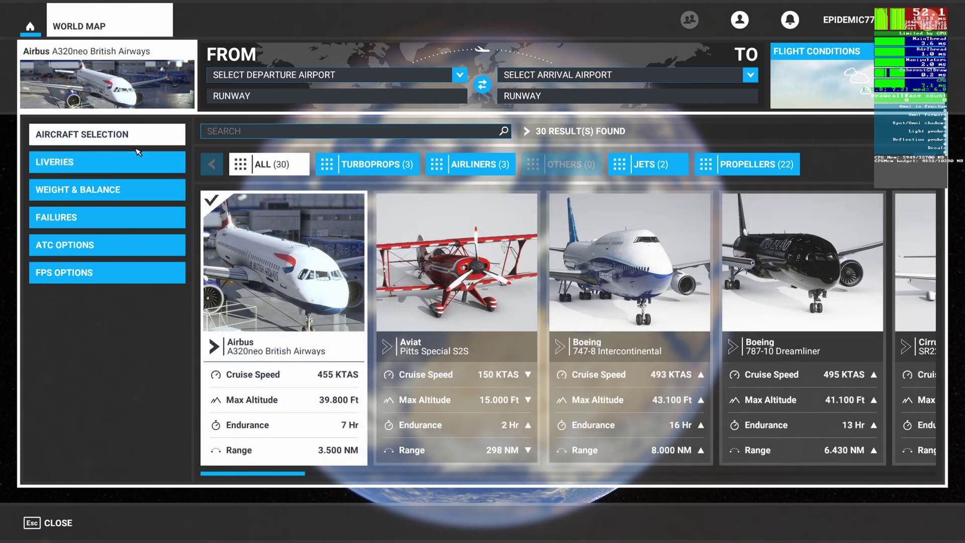
left_click(85, 274)
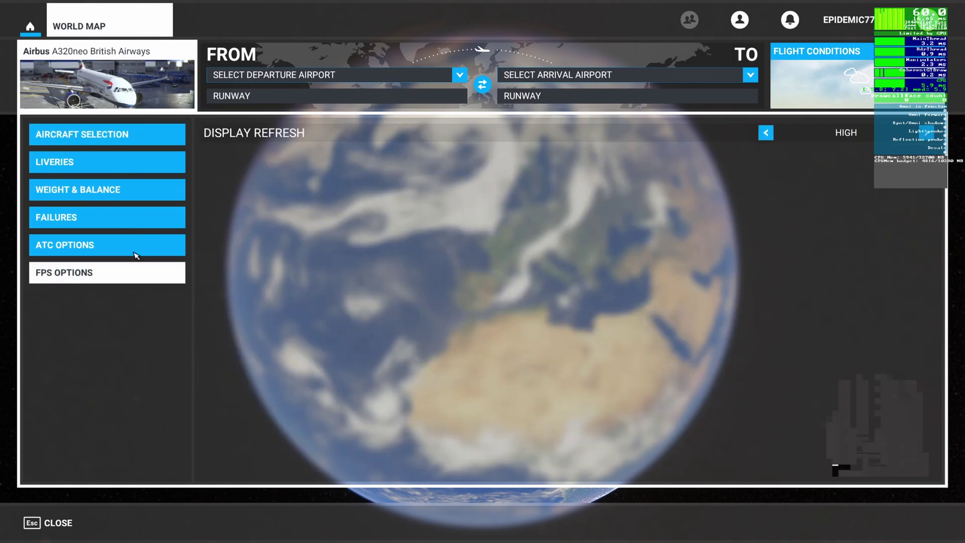
left_click(767, 133)
left_click(767, 133)
left_click(767, 133)
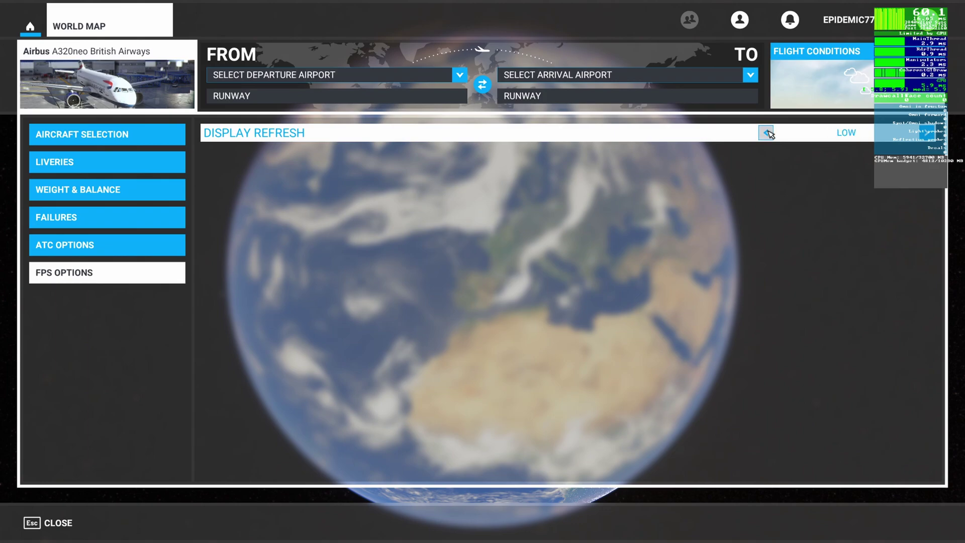
left_click(767, 133)
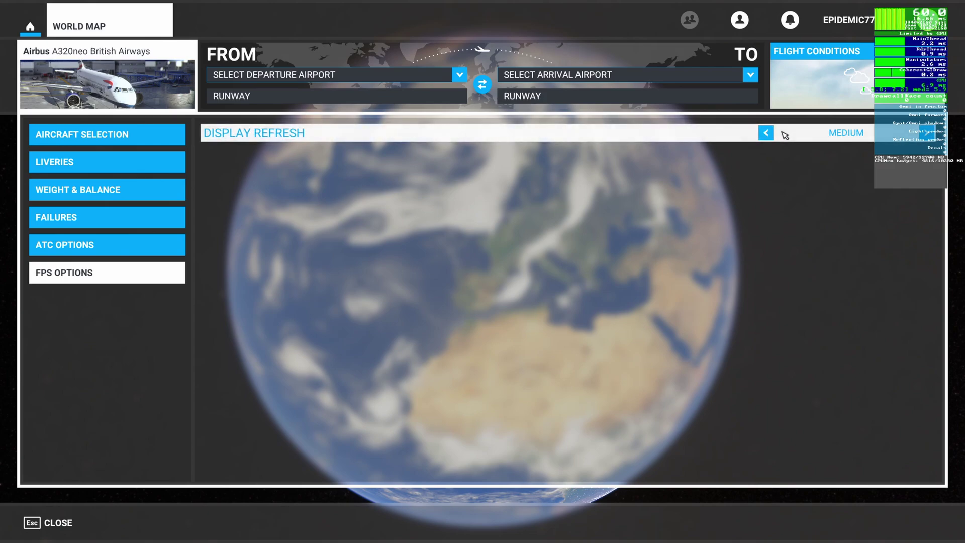
Cycle Display Refresh through the Very Low and Low levels back to Medium, and close the aircraft settings
left_click(766, 133)
left_click(766, 133)
left_click(766, 133)
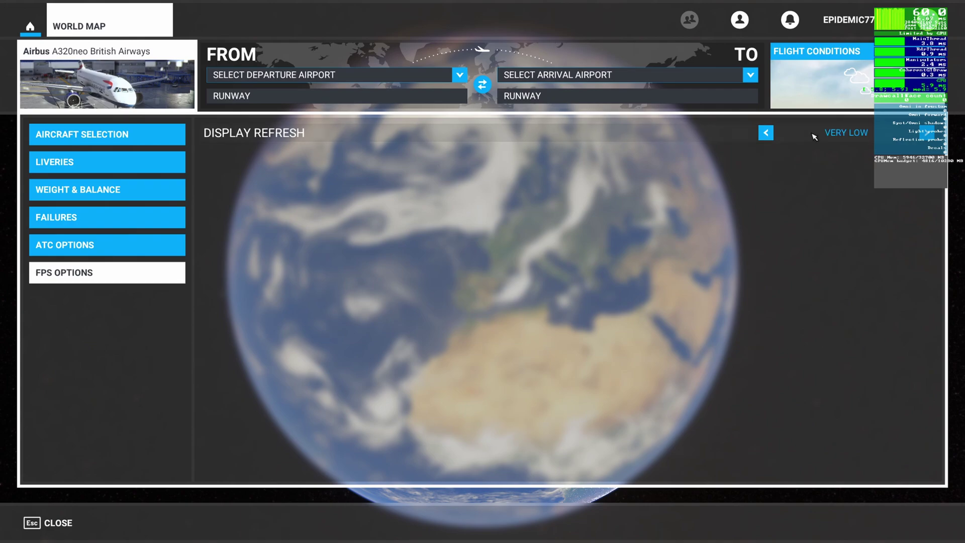
left_click(766, 133)
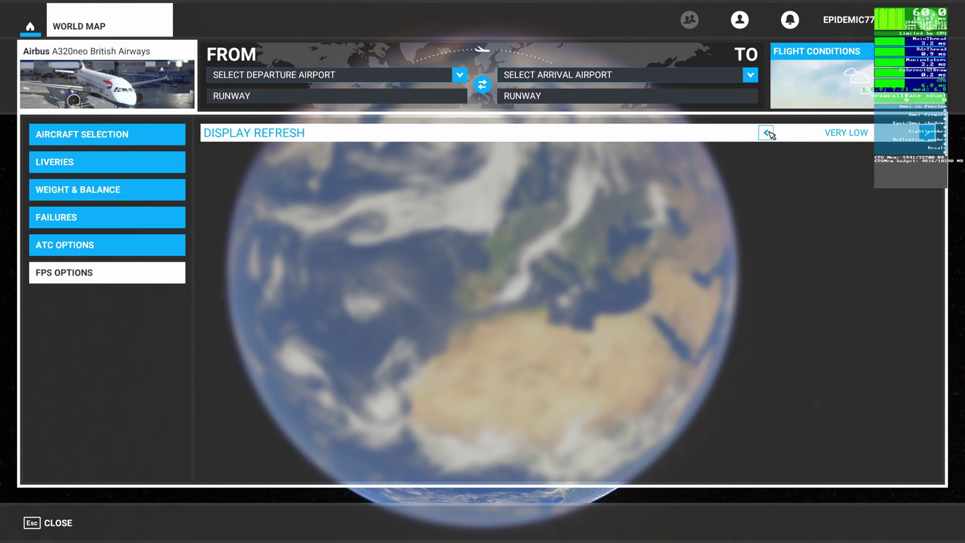
left_click(767, 134)
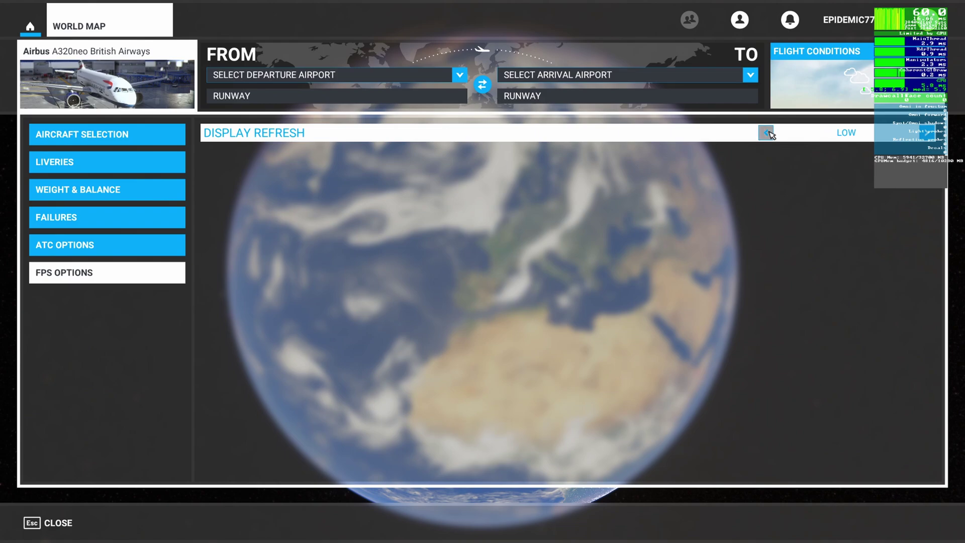
left_click(767, 133)
key("Escape")
Select the Boeing 787-10 Dreamliner in the aircraft settings and check its FPS options
left_click(139, 78)
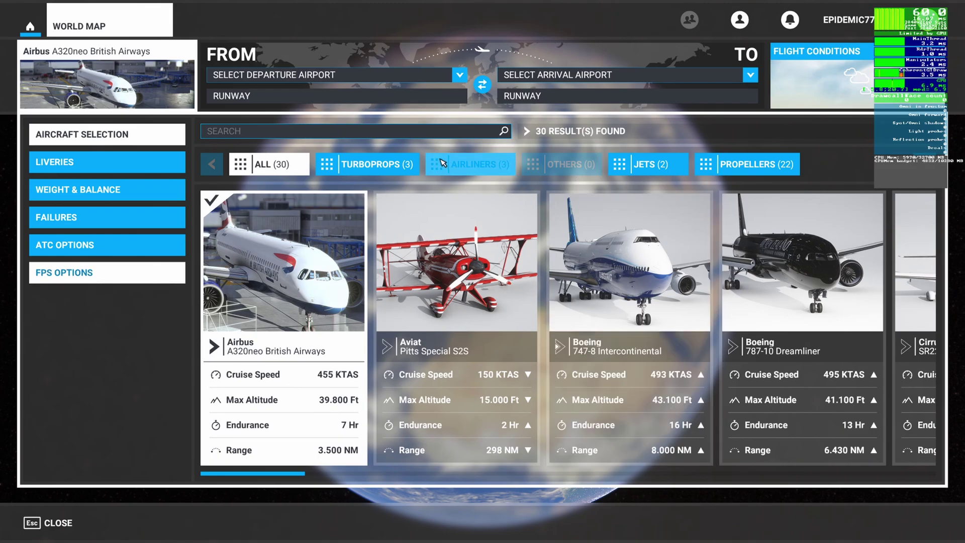
left_click(830, 274)
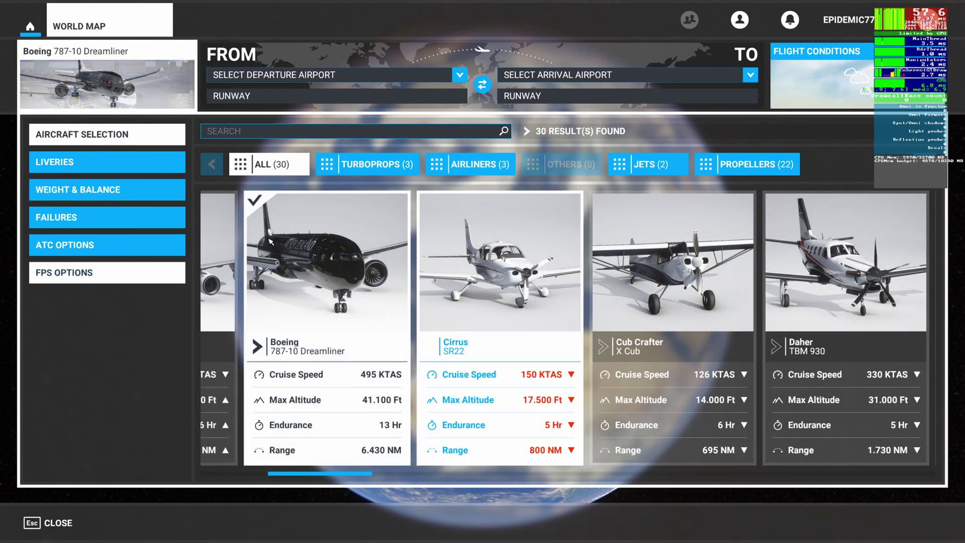
left_click(101, 276)
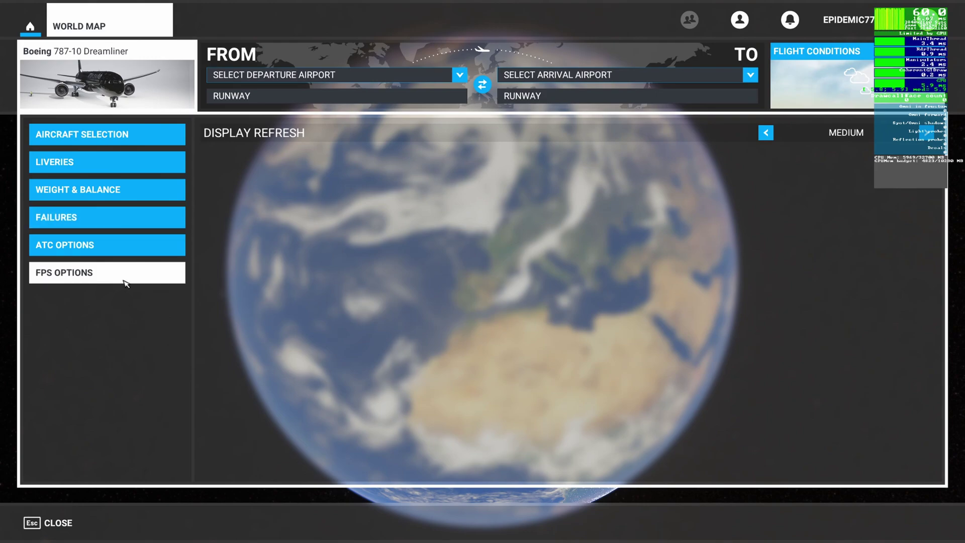
Filter the aircraft to turboprops, select the Cessna 208 B Grand Caravan EX and check its FPS options
left_click(103, 136)
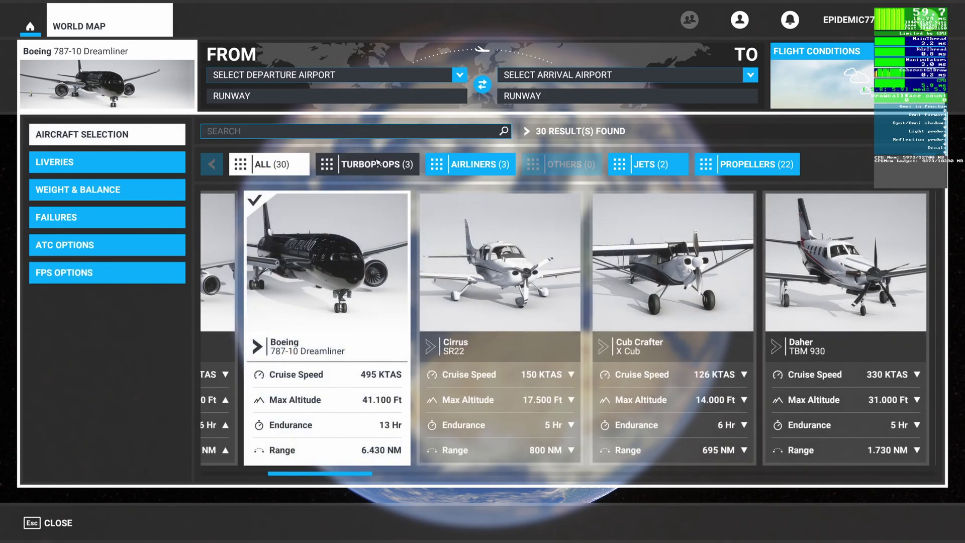
left_click(373, 165)
left_click(620, 268)
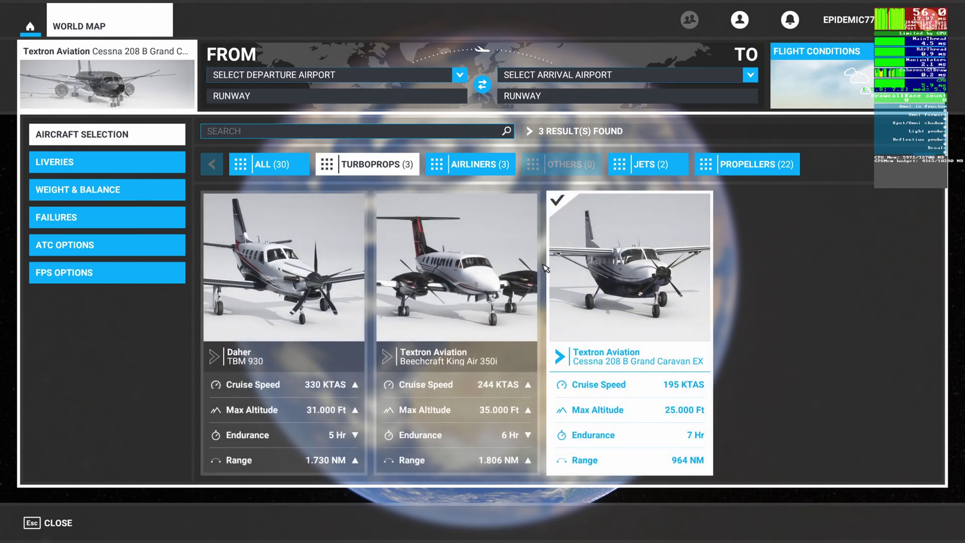
left_click(84, 277)
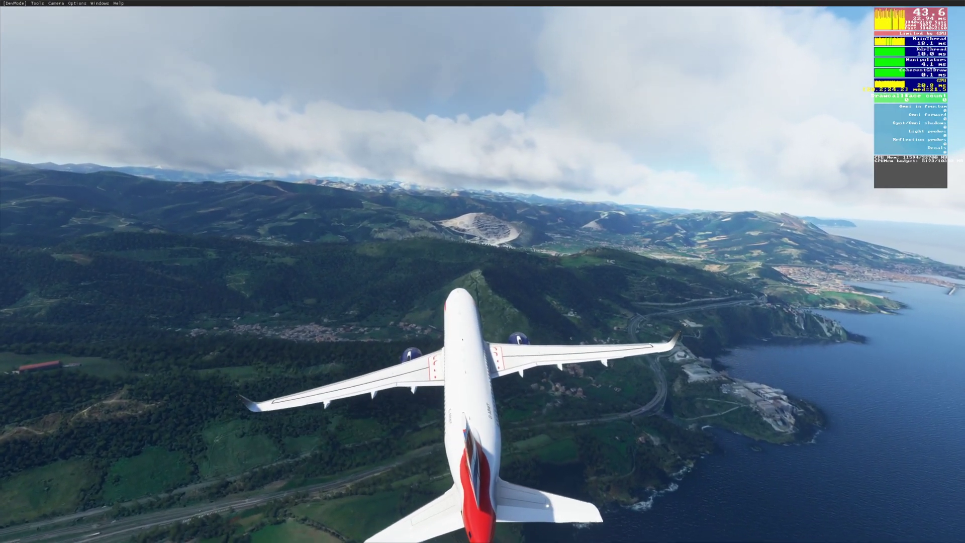
Switch the in-flight A320neo between external and cockpit views to compare the frame rate
key("End")
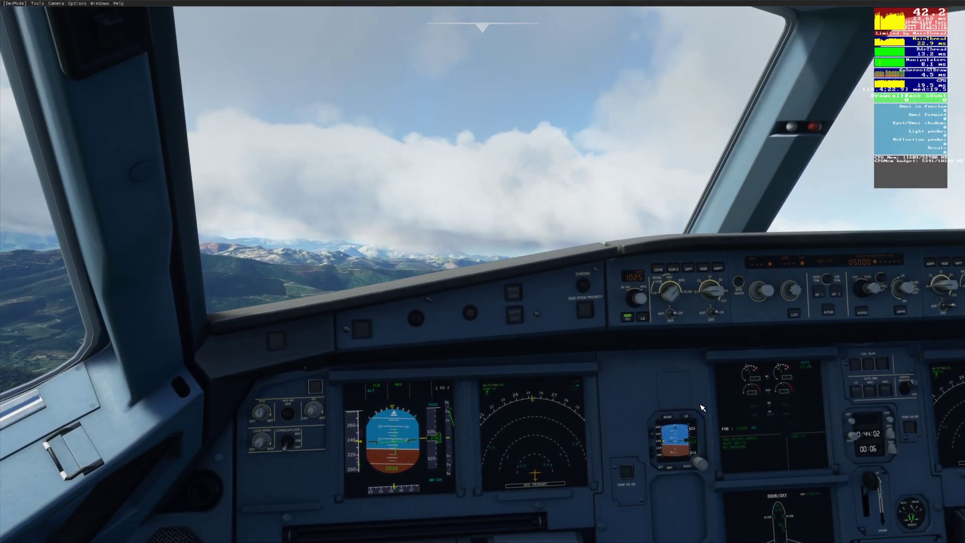
key("alt+1")
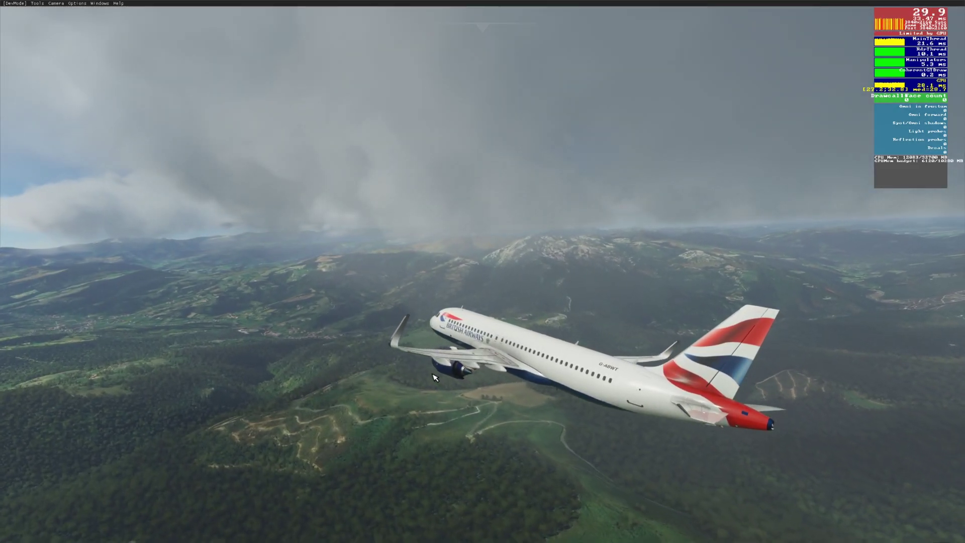
key("End")
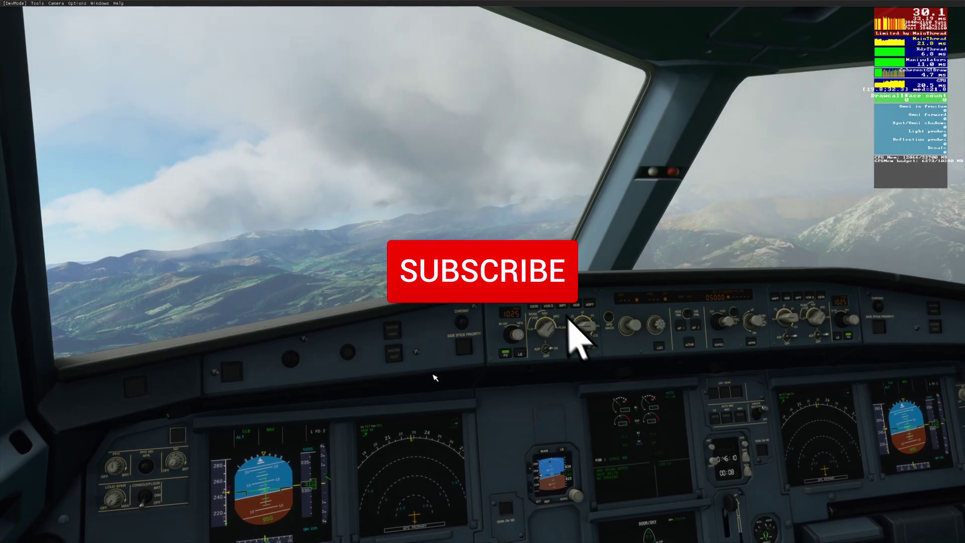